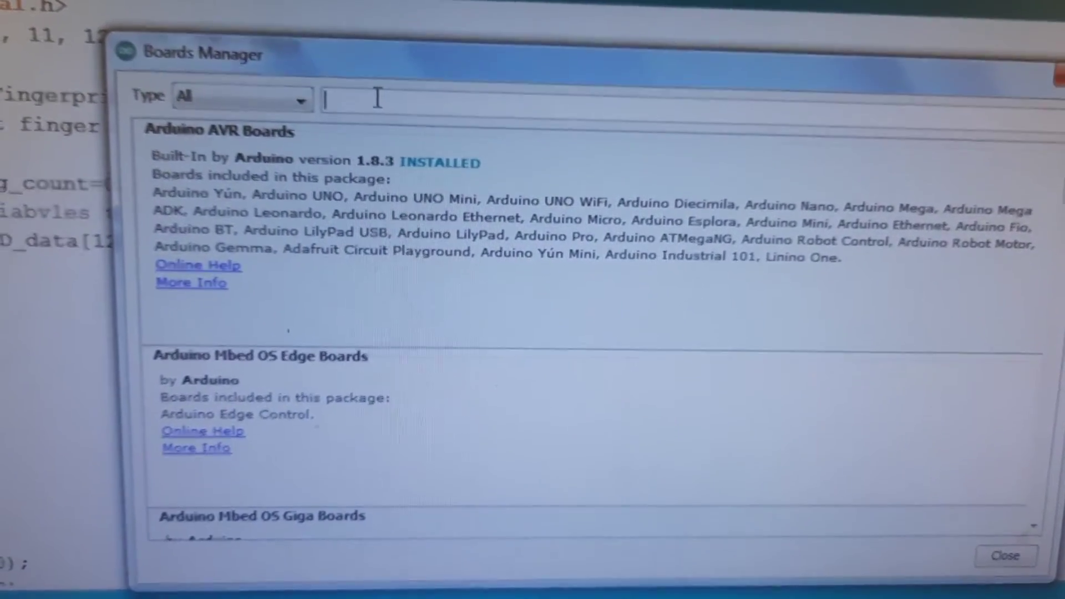
pyautogui.write('rp')
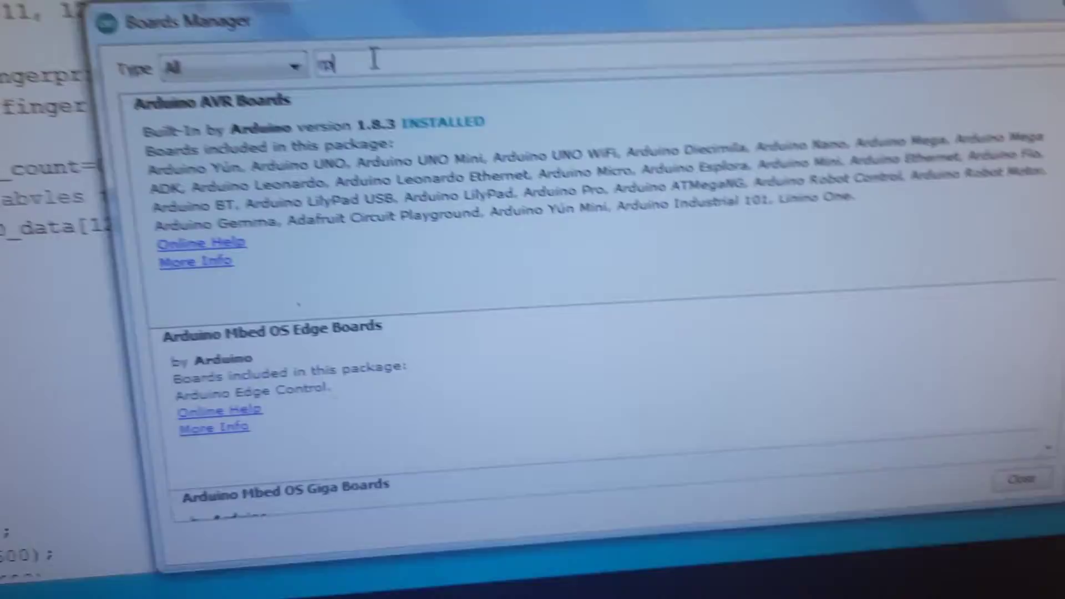
pyautogui.write('2040')
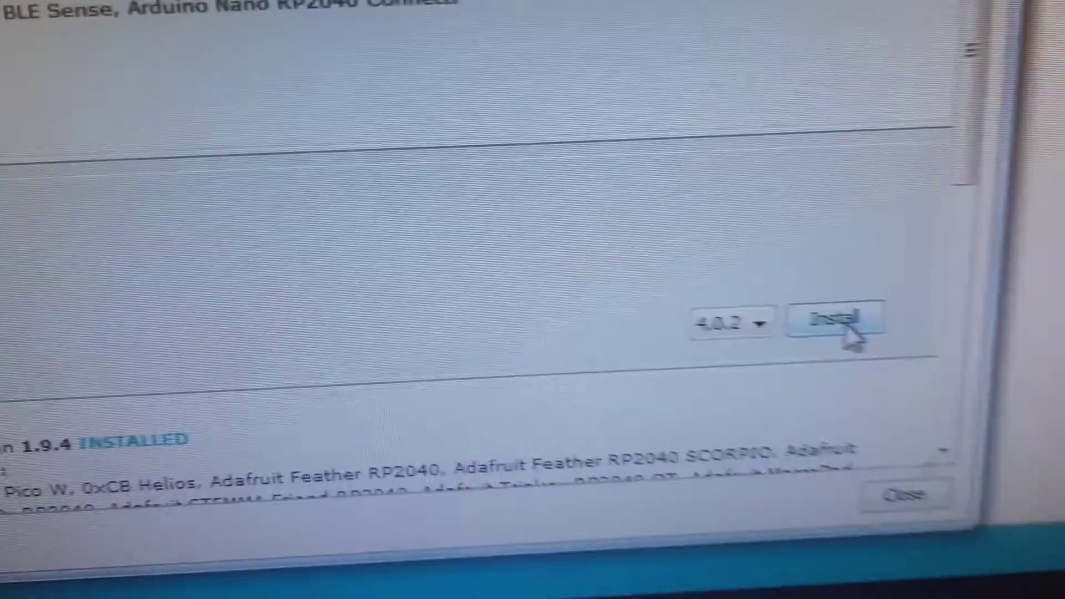
pyautogui.scroll(-3, 774, 387)
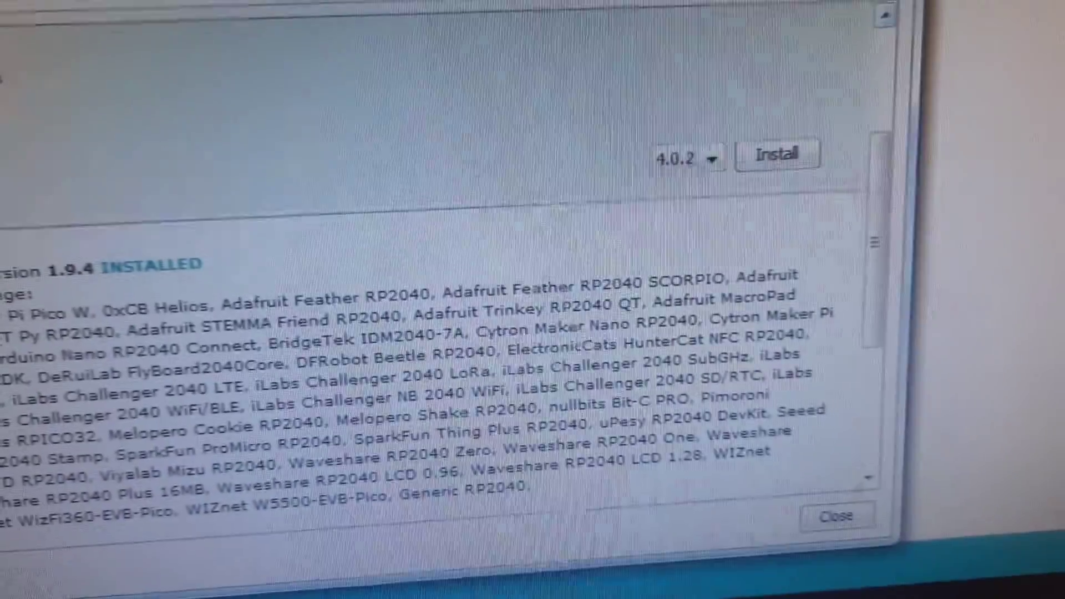
# Close the Boards Manager once RP2040 version 1.9.4 shows as installed
pyautogui.click(799, 434)
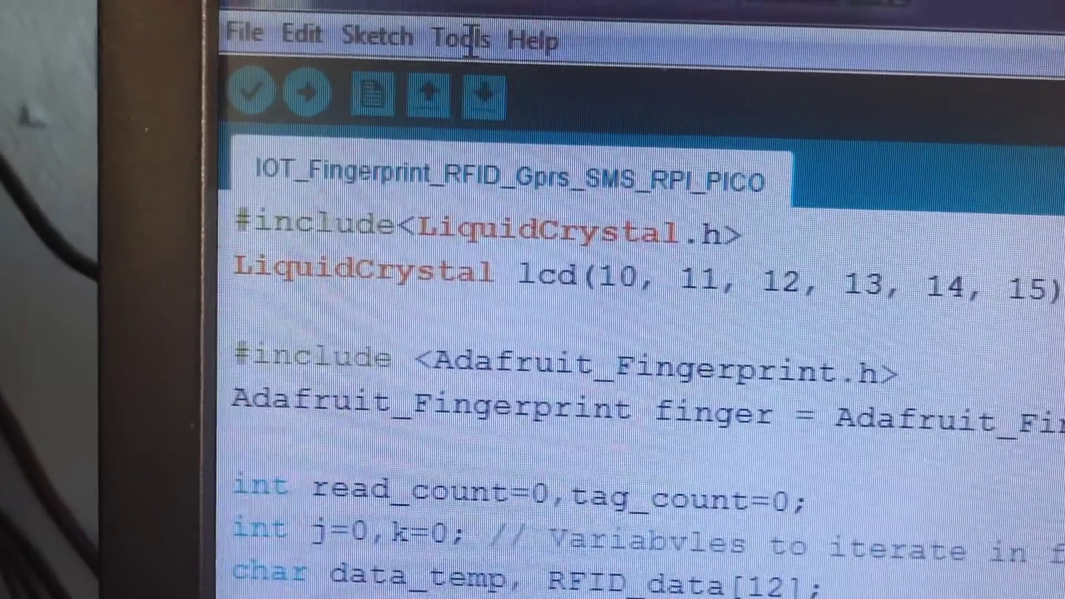
pyautogui.click(398, 73)
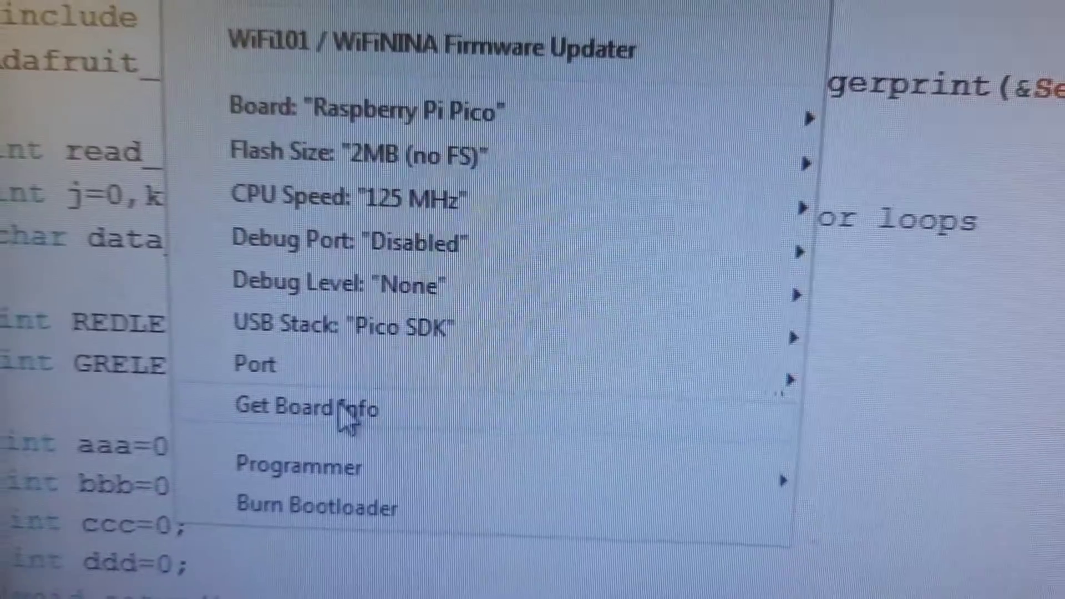
pyautogui.moveTo(219, 359)
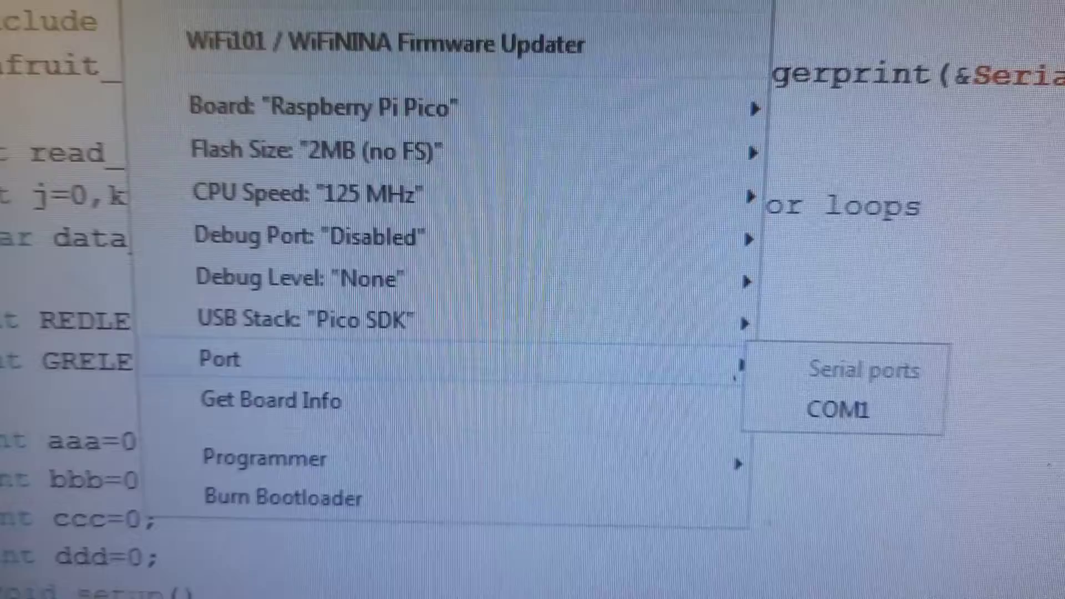
pyautogui.click(955, 517)
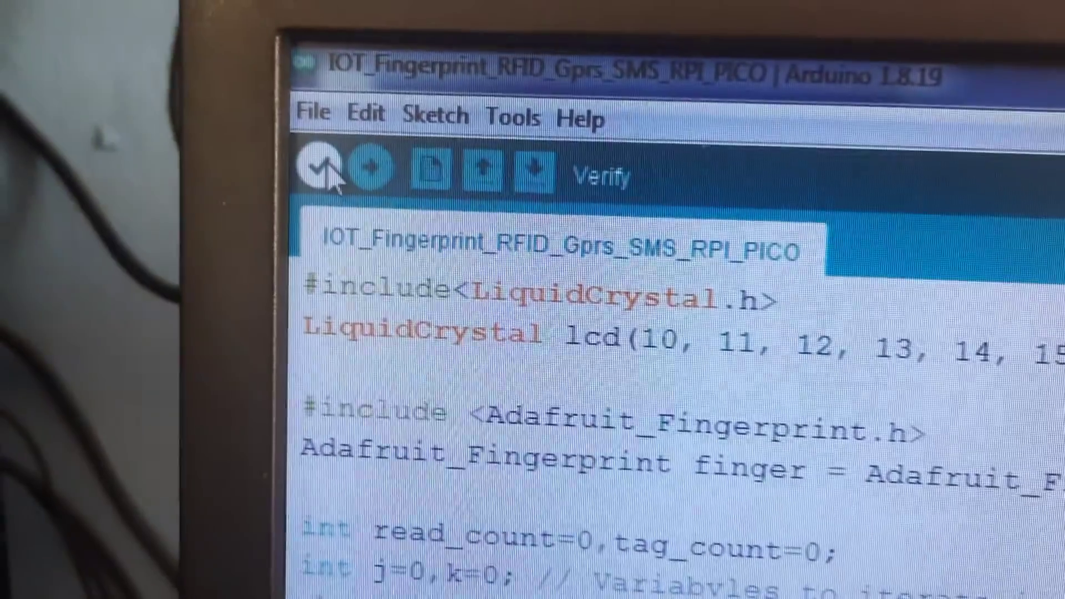
# Verify the fingerprint/RFID sketch and enlarge the output pane to read its warnings
pyautogui.click(315, 182)
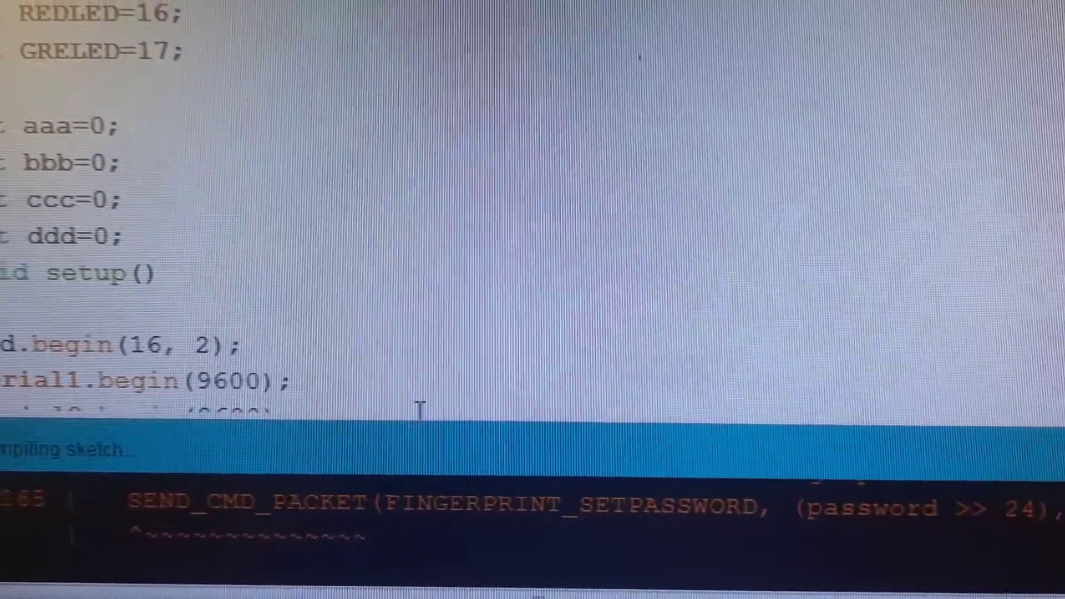
pyautogui.moveTo(432, 412); pyautogui.dragTo(452, 142)
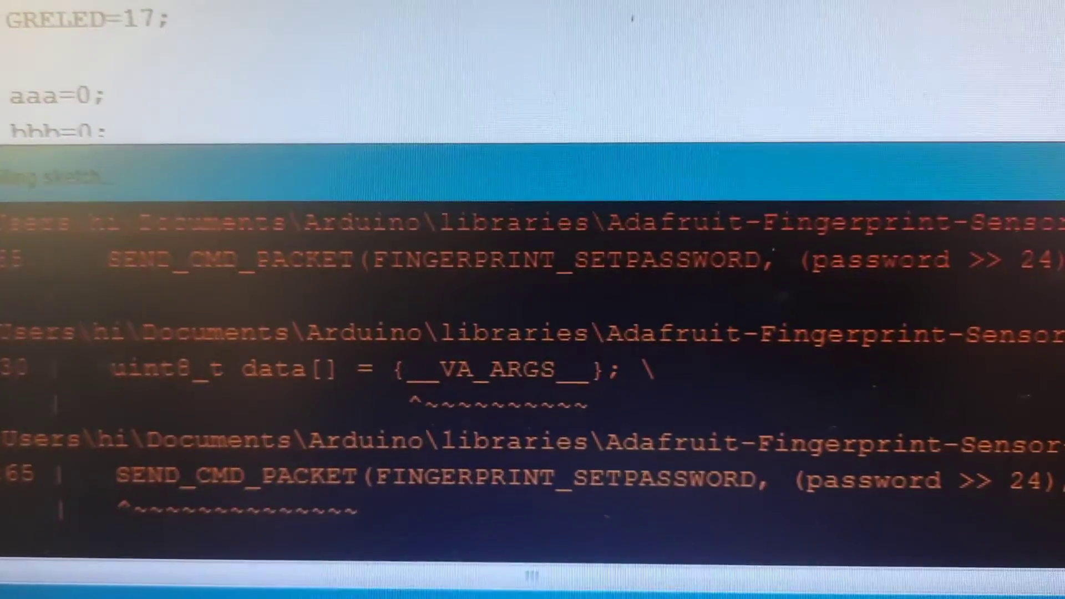